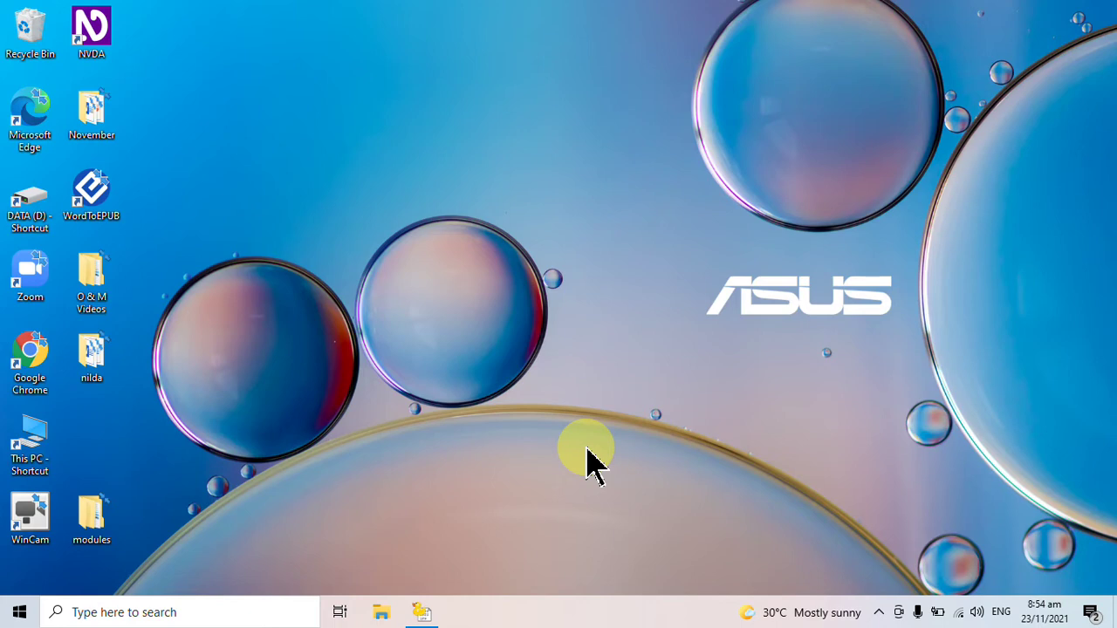
Launch Perky Duck 12.5 by searching 'per' from the Start menu.
key("super")
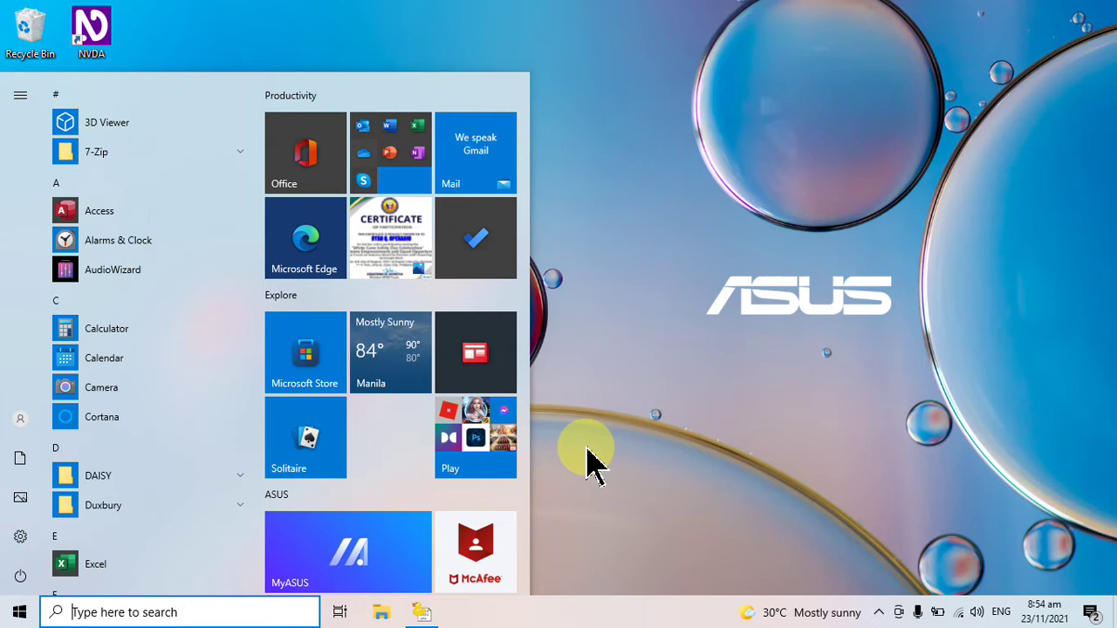
type("per")
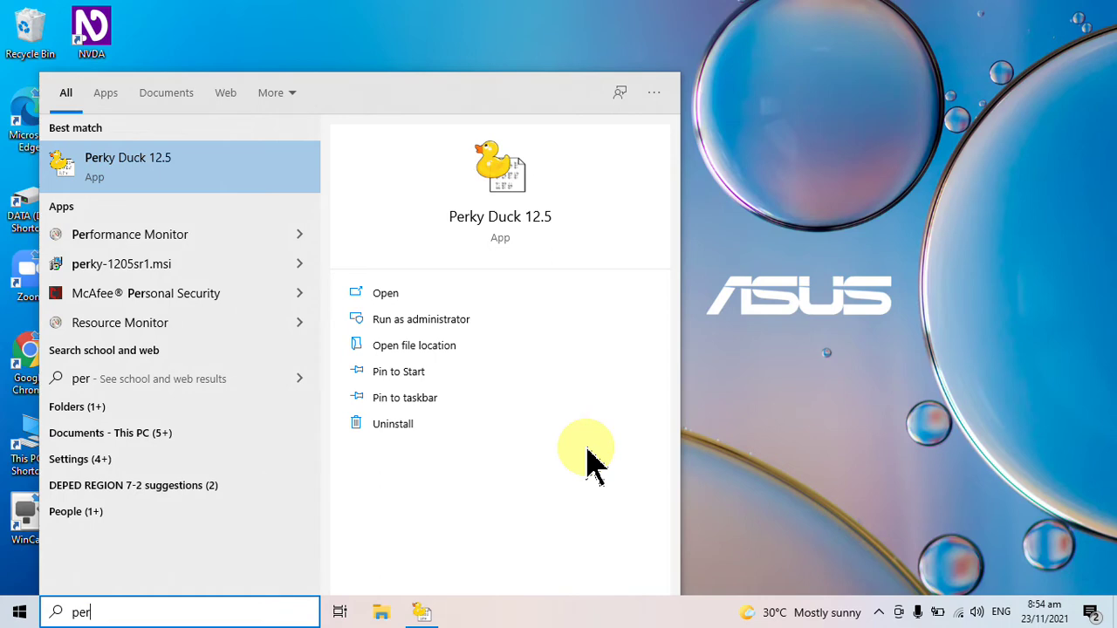
key("Return")
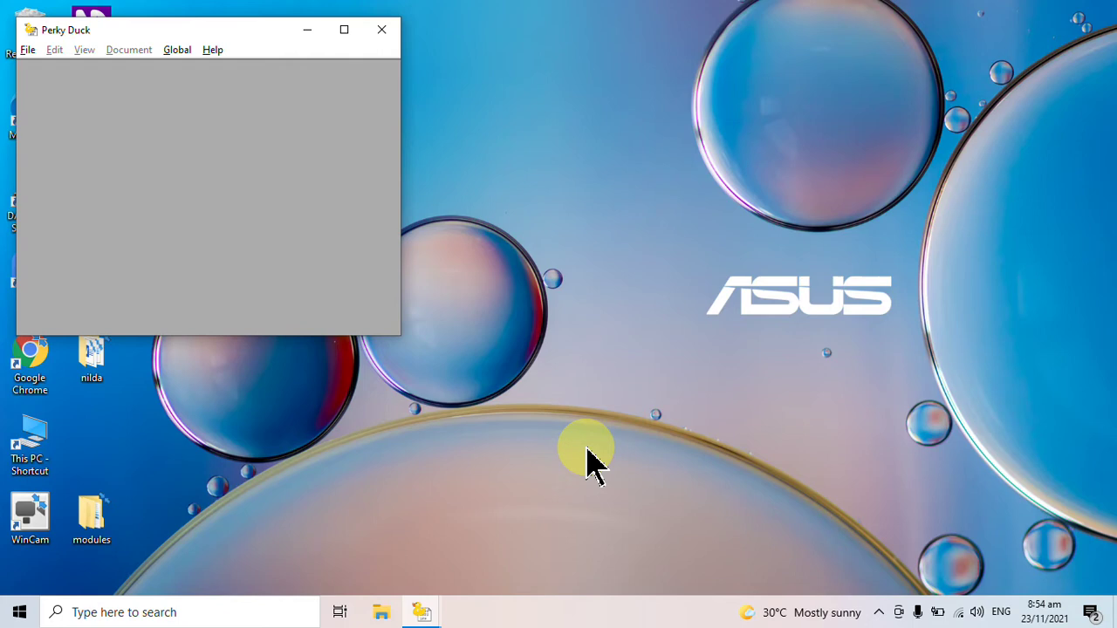
Maximize the Perky Duck window showing Untitled Braille Document 1.
key("alt+space")
key("x")
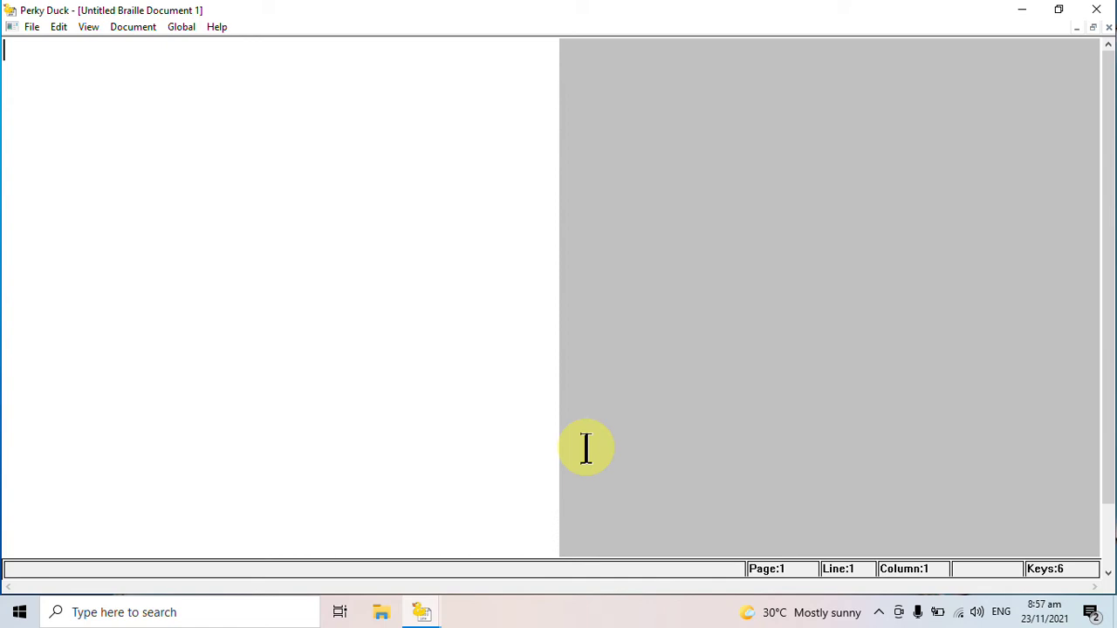
Fill the first line with thirteen full six-dot braille cells, then start a new line.
key("s+d+f+j+k+l")
key("s+d+f+j+k+l")
key("s+d+f+j+k+l")
key("s+d+f+j+k+l")
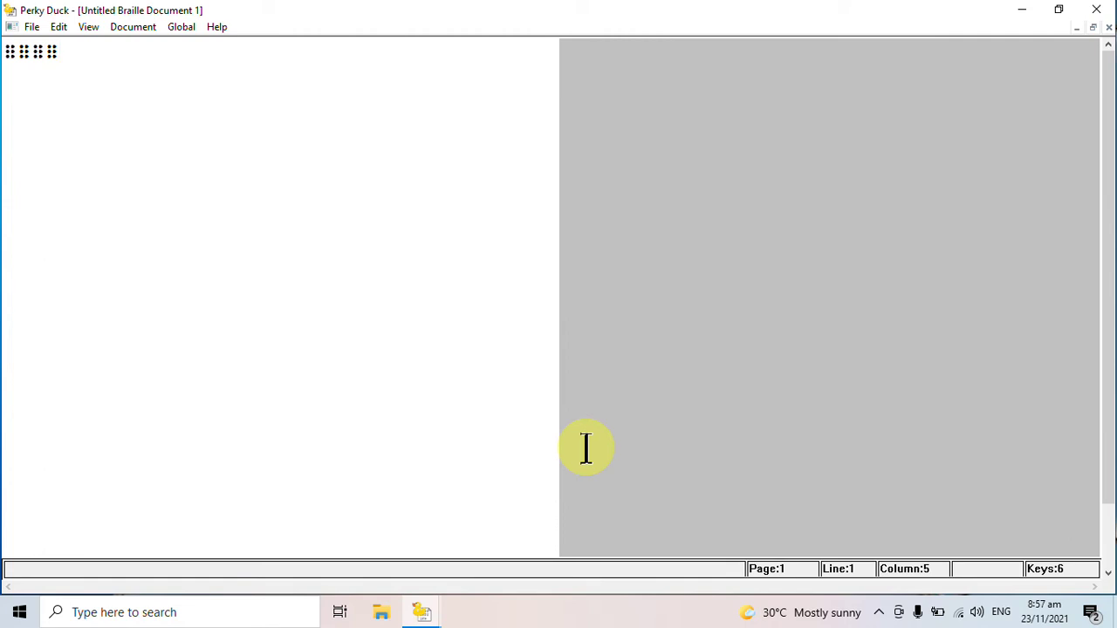
key("s+d+f+j+k+l")
key("s+d+f+j+k+l")
key("s+d+f+j+k+l")
key("s+d+f+j+k+l")
key("s+d+f+j+k+l")
key("s+d+f+j+k+l")
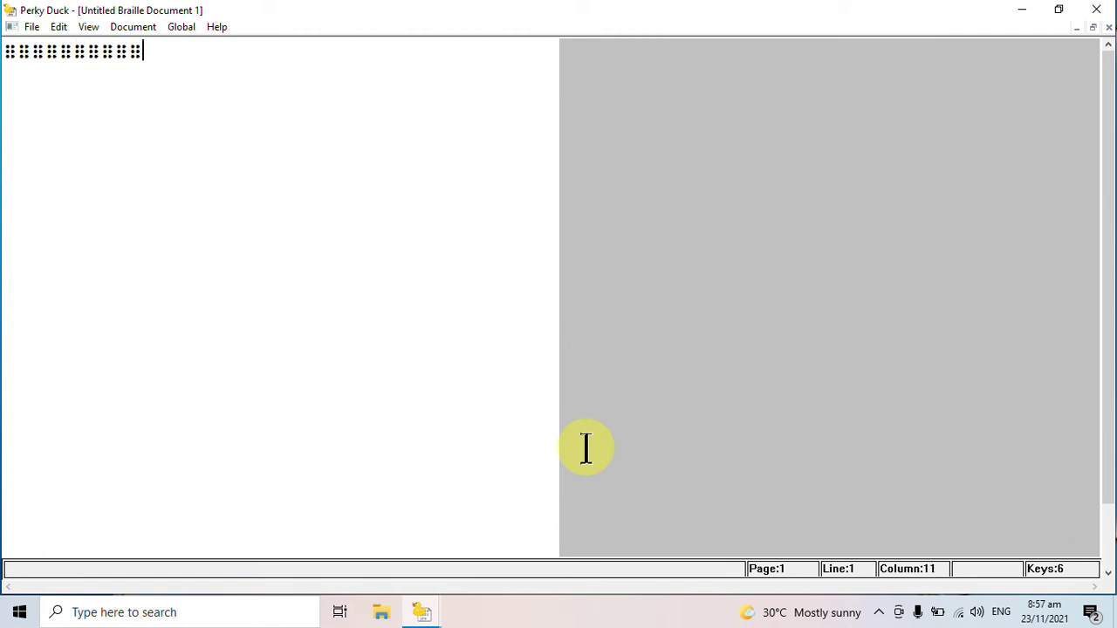
key("s+d+f+j+k+l")
key("s+d+f+j+k+l")
key("s+d+f+j+k+l")
key("Return")
key("Return")
Type the braille letters a through g, separated by spaces, on line 3.
type("f")
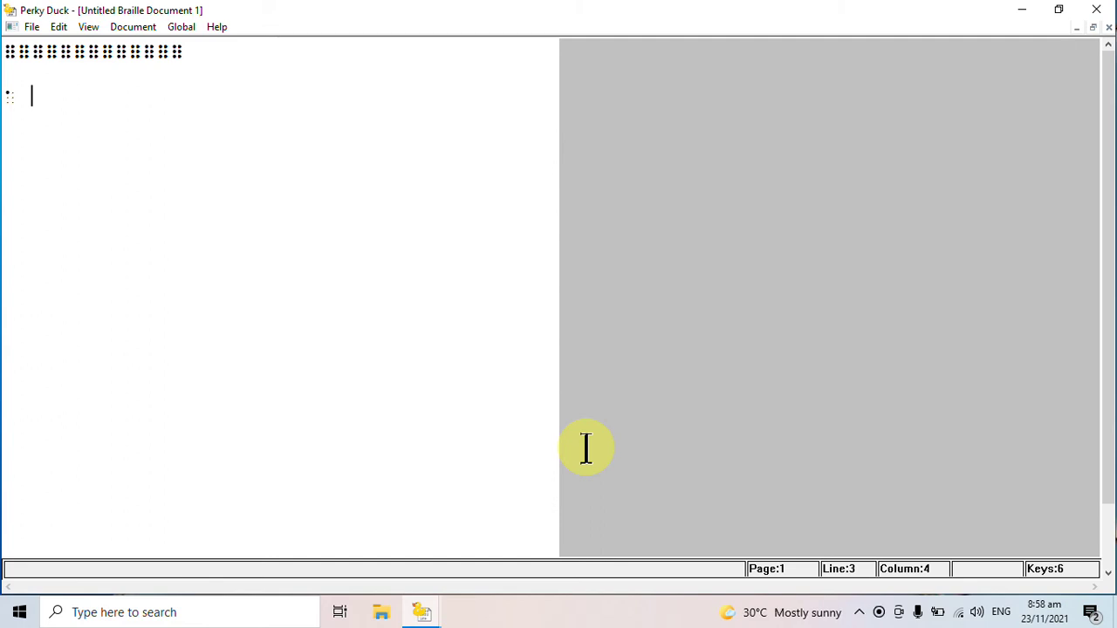
type("fjkl")
key("space")
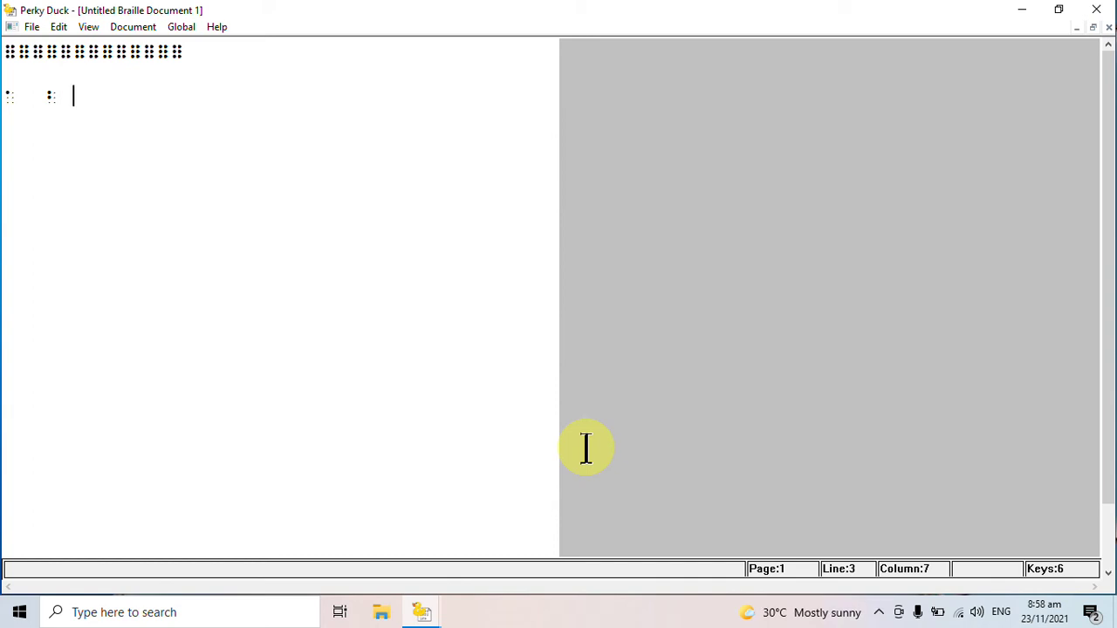
type("fj fdj fdk fdjk fdjk")
Add the spaced braille letters h, i and j, then move down to the next letter line.
key("f+j+k")
key("space")
key("space")
key("d+j+k")
key("space")
key("space")
key("space")
key("d+j+k")
key("Return")
key("Return")
Type the braille letters k through o, separated by spaces, on line 5.
key("s+j+k+l")
key("space")
key("f+d+k")
key("space")
key("f+d+j+k")
key("space")
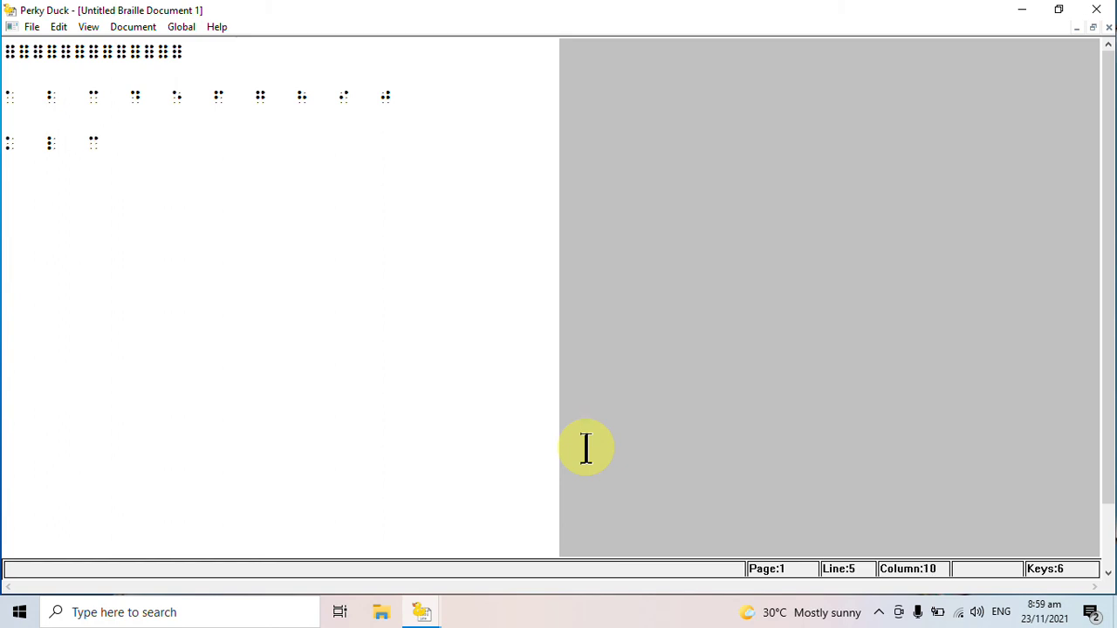
key("f+d+j+k")
key("space")
key("f+d+k")
key("space")
Add the spaced braille letters p through t, then move down for the u–z line.
key("f+d+j+k")
key("space")
key("f+d+j+k")
key("space")
key("d+j+k")
key("space")
key("d+j")
key("space")
key("d+j+k")
key("Return")
key("Return")
Type the braille letters u, v, w, x, y and z, separated by spaces, on line 7.
type("fdsl")
key("space")
key("space")
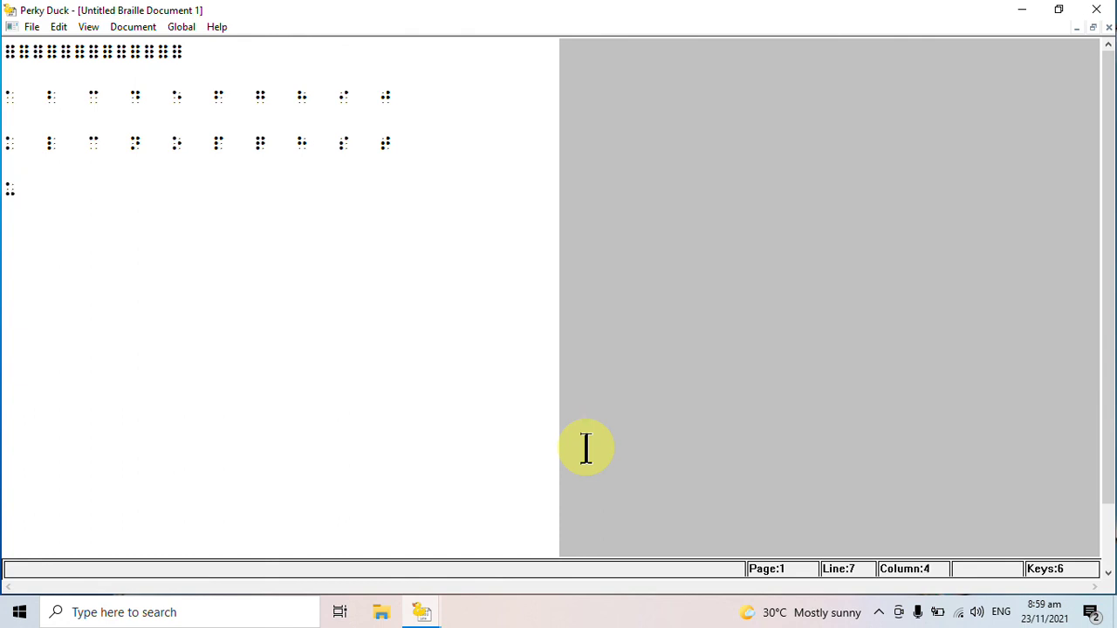
type("fdsl")
key("space")
key("space")
type("djkl")
type("fdjk")
key("space")
type("fdjk")
key("space")
type("fdk")
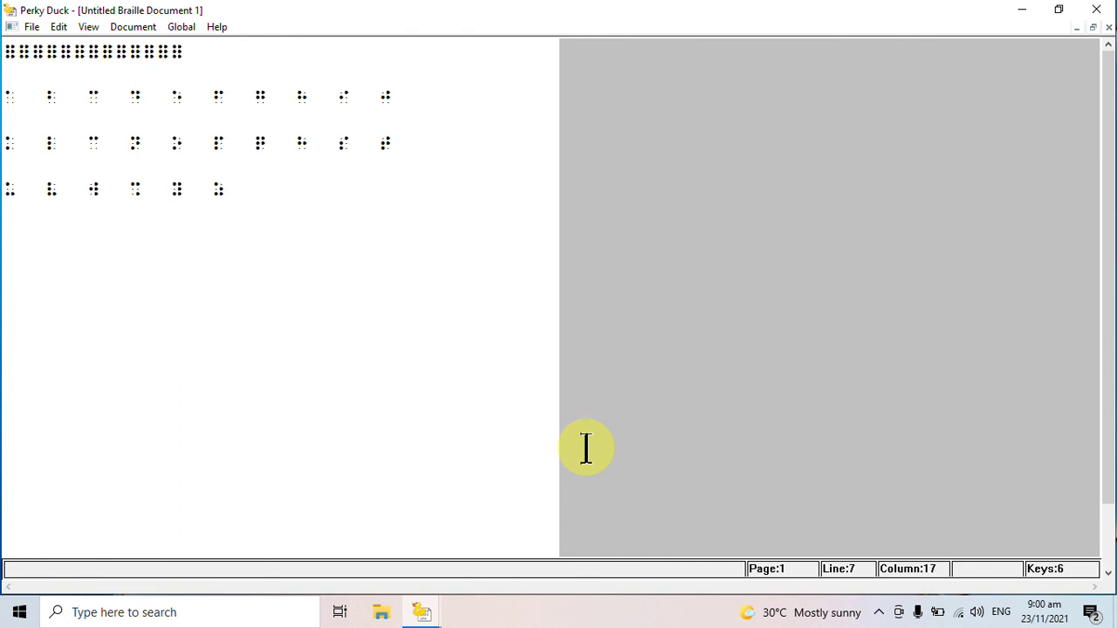